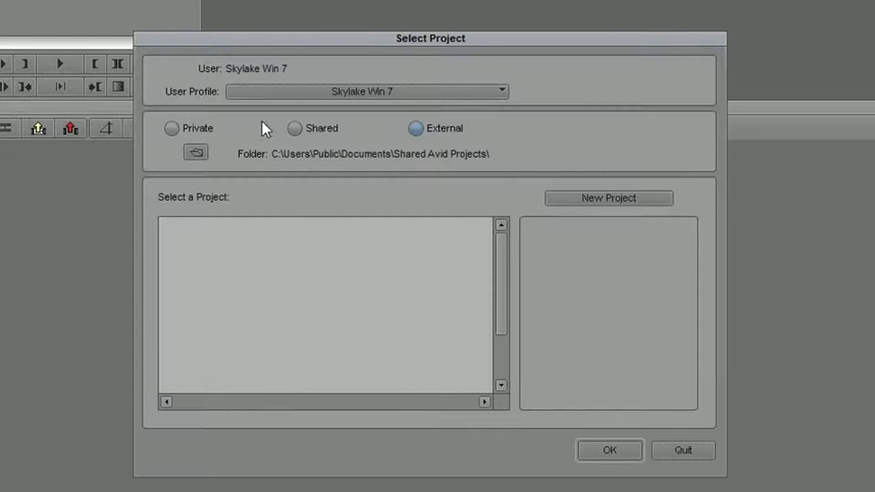
Create a new UHD 25P project named 'grade' and open it from Select Project
{"action": "left_click", "coordinate": [603, 199]}
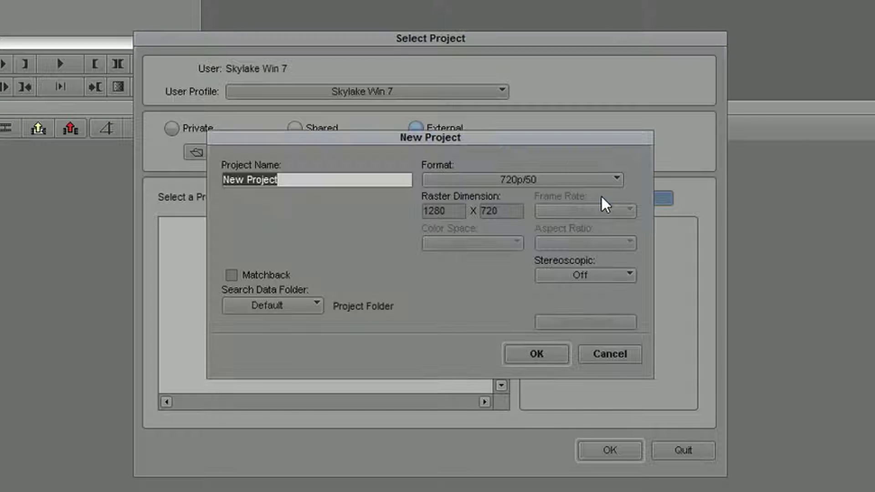
{"action": "type", "text": "grade"}
{"action": "left_click", "coordinate": [522, 180]}
{"action": "left_click", "coordinate": [539, 236]}
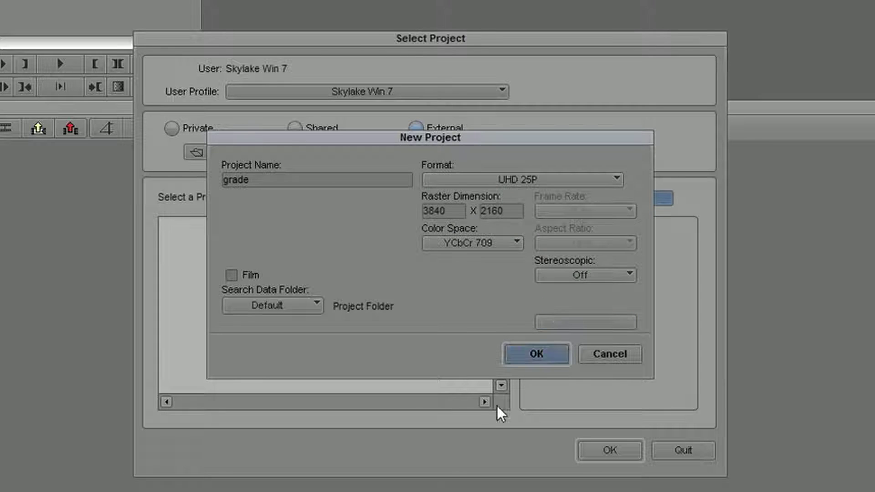
{"action": "left_click", "coordinate": [520, 358]}
{"action": "left_click", "coordinate": [597, 452]}
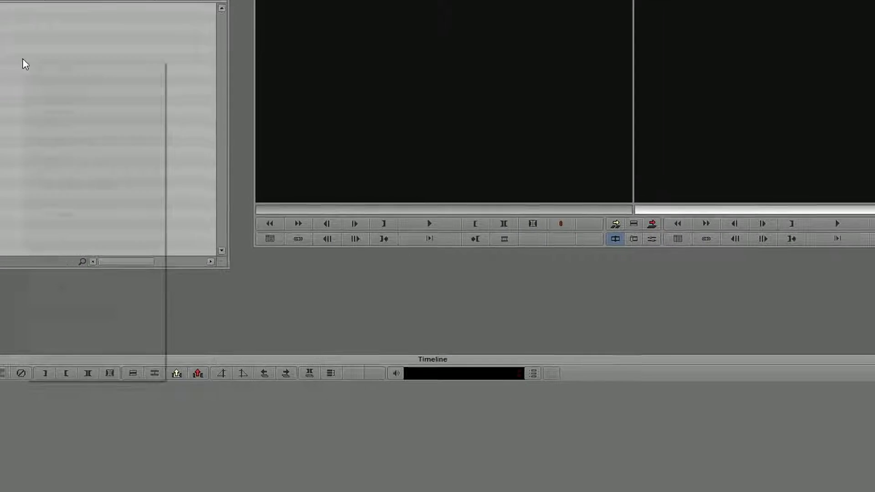
Link the MOV files from G:\4k#\first Vlog into the grade bin using Link to Media
{"action": "right_click", "coordinate": [127, 97]}
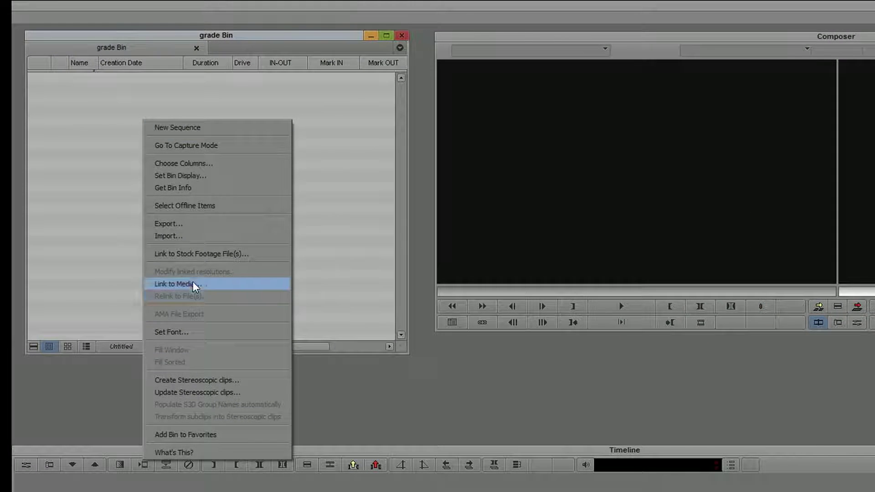
{"action": "left_click", "coordinate": [193, 284]}
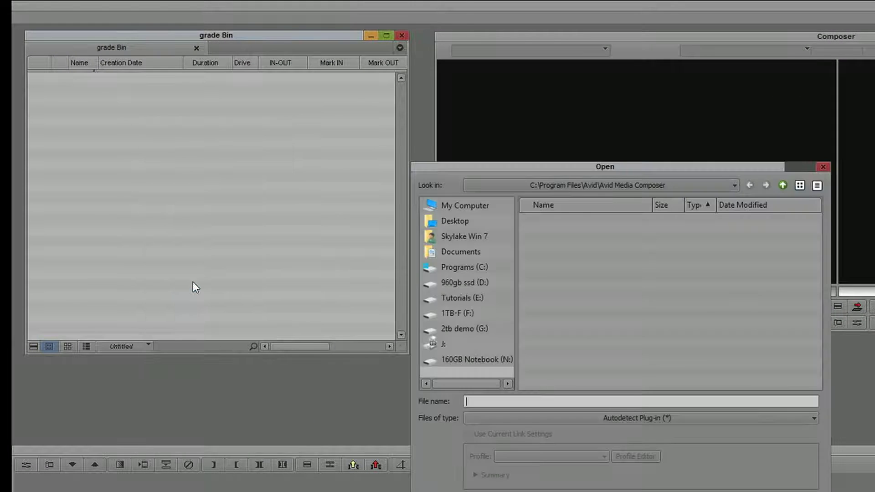
{"action": "left_click", "coordinate": [501, 328]}
{"action": "double_click", "coordinate": [543, 218]}
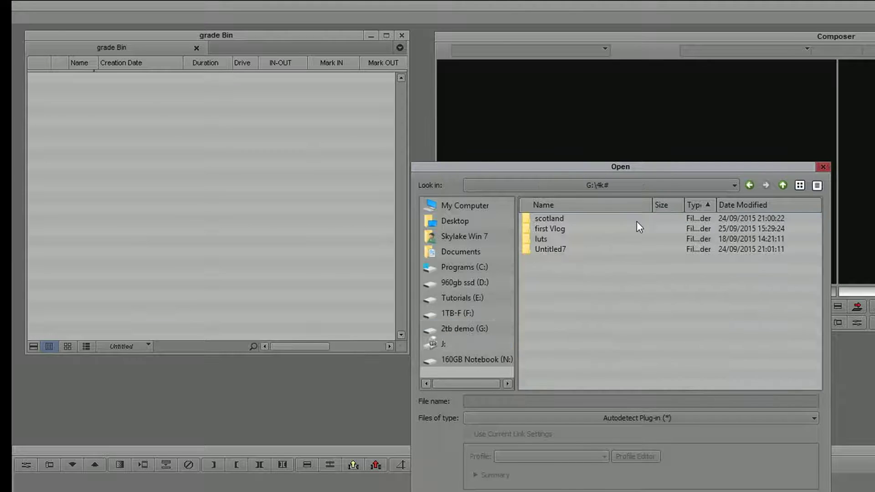
{"action": "double_click", "coordinate": [557, 230]}
{"action": "left_click", "coordinate": [584, 373]}
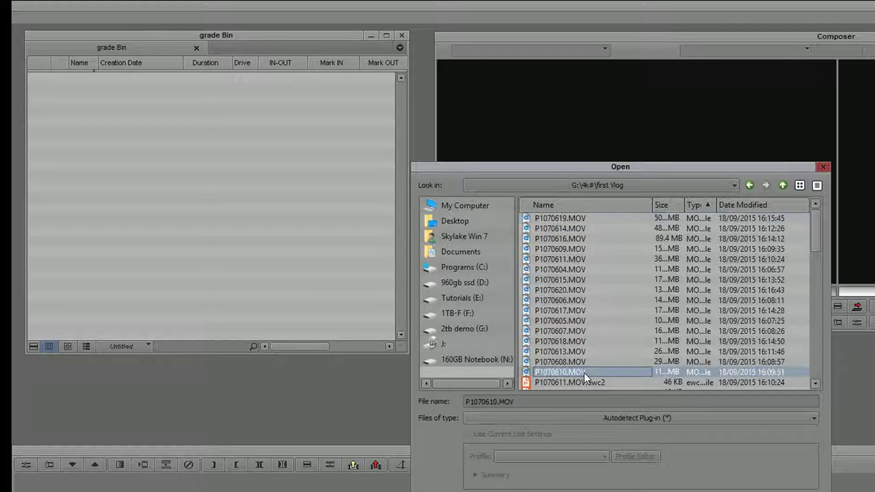
{"action": "key", "text": "Return"}
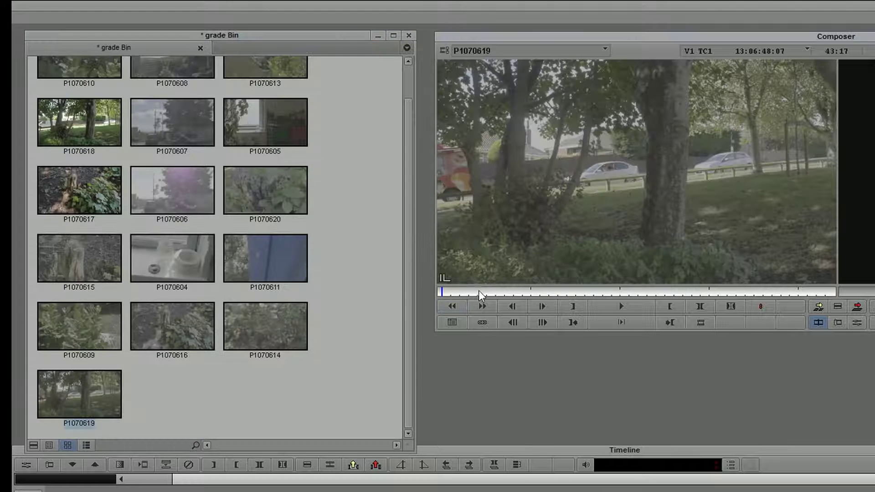
Scrub through and play clip P1070619 in the source monitor
{"action": "left_click", "coordinate": [558, 289]}
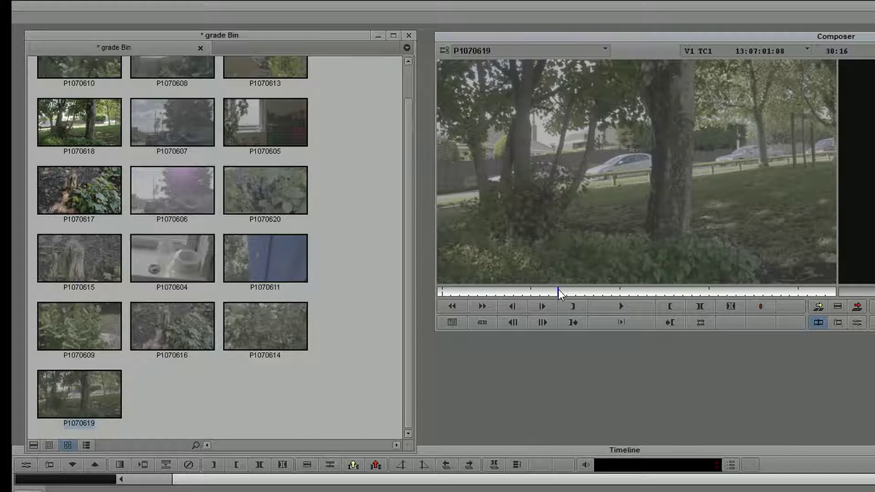
{"action": "left_click", "coordinate": [479, 292]}
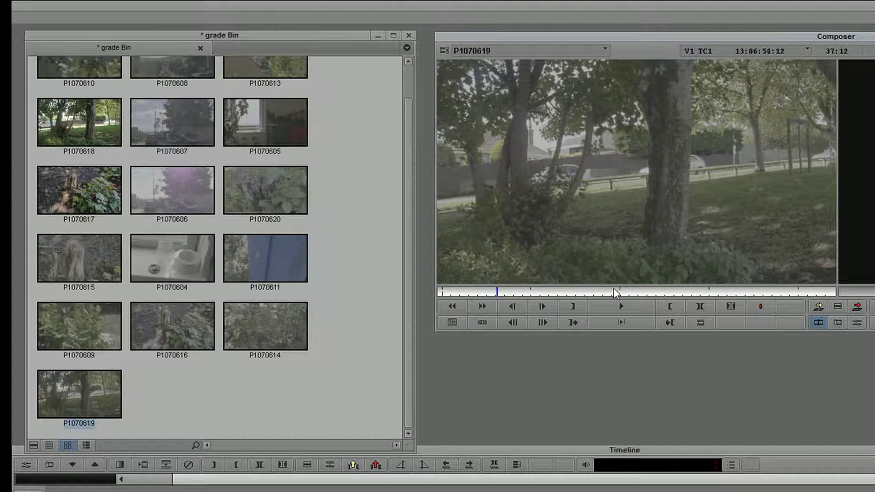
{"action": "left_click", "coordinate": [610, 311]}
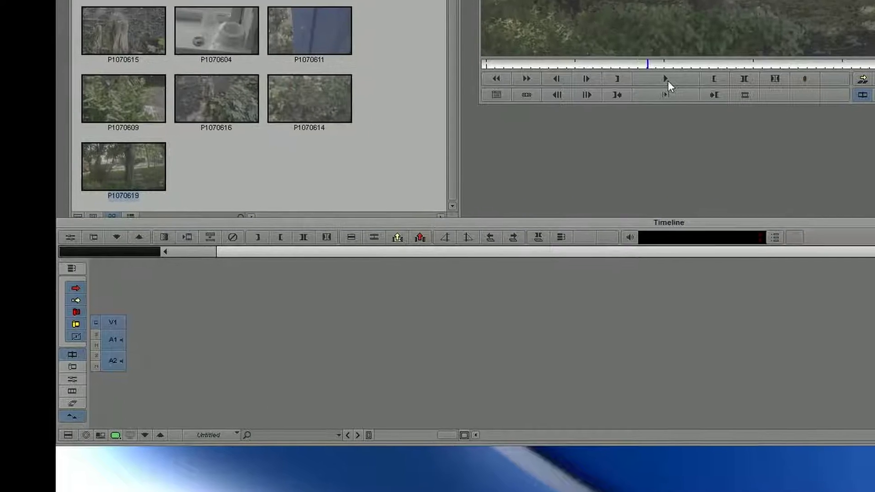
{"action": "left_click", "coordinate": [645, 149]}
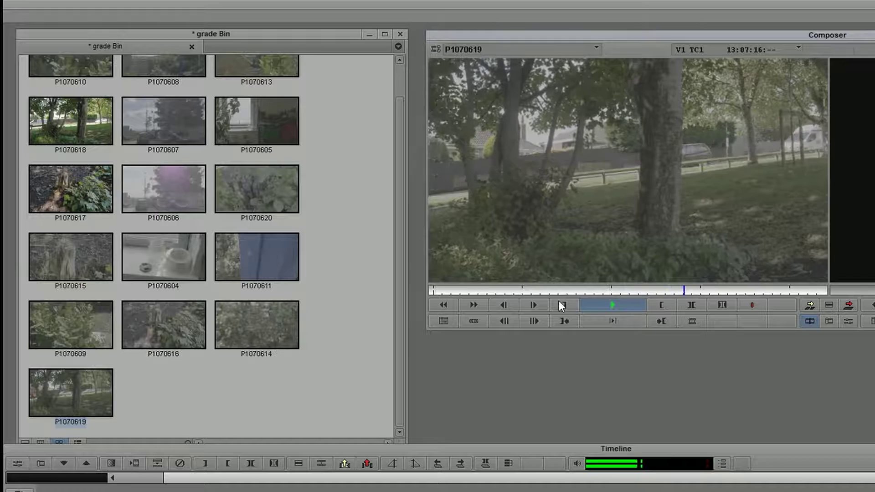
{"action": "key", "text": "space"}
Cue a frame and overwrite P1070619 into new sequence Untitled Sequence.01
{"action": "left_click_drag", "start_coordinate": [504, 287], "coordinate": [555, 290]}
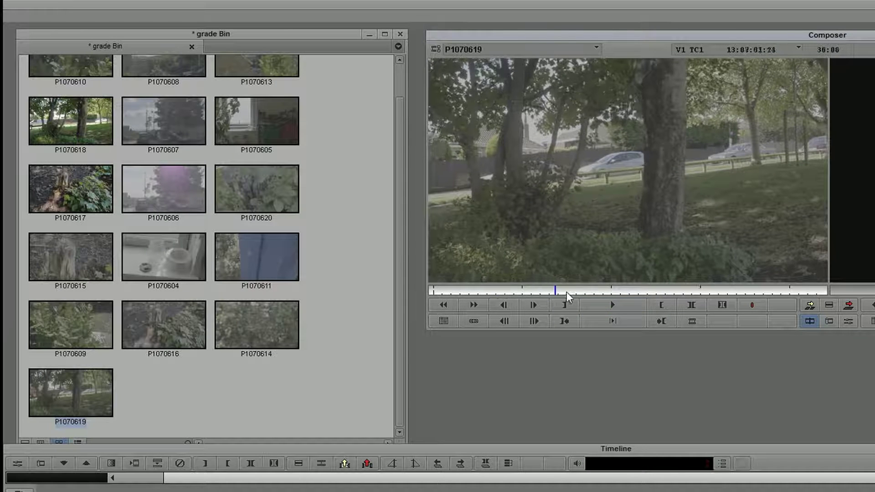
{"action": "key", "text": "Right"}
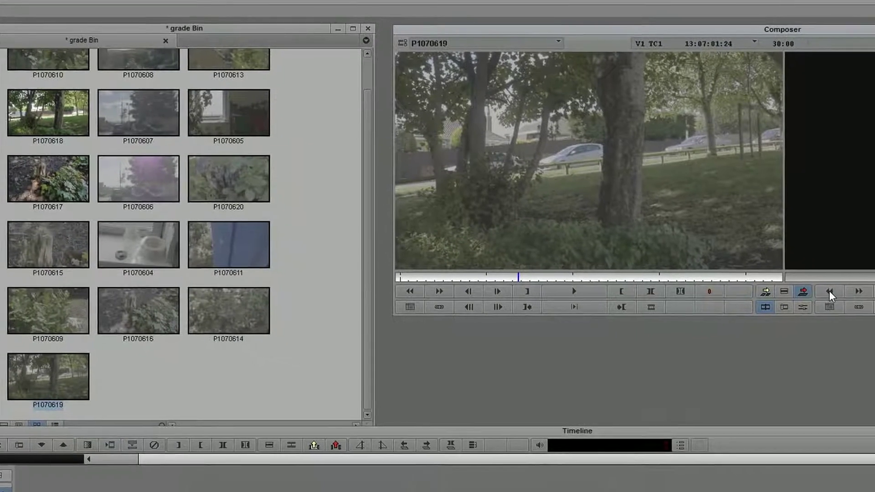
{"action": "left_click", "coordinate": [849, 305]}
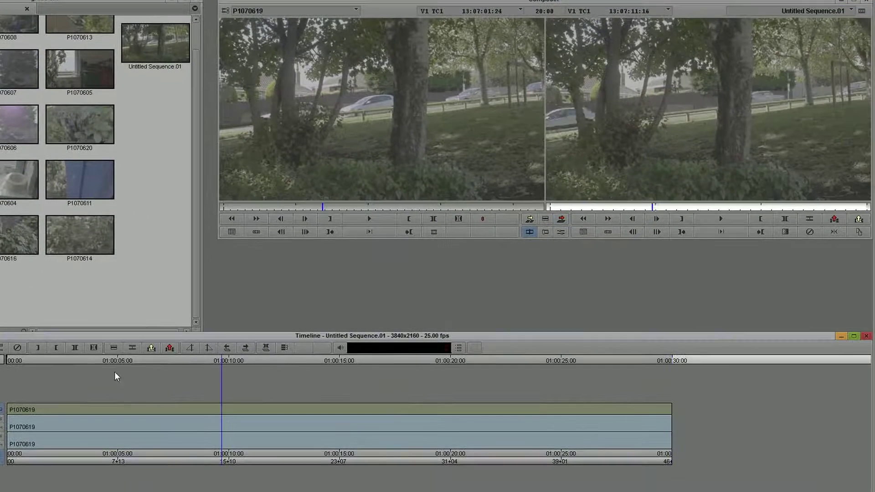
{"action": "left_click", "coordinate": [114, 370]}
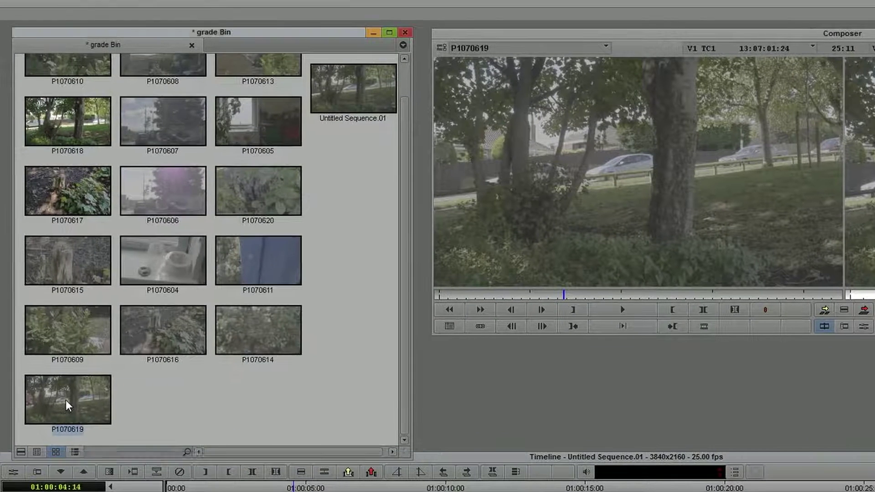
Open P1070619's Source Settings and review its tabs, ending on Color Encoding
{"action": "right_click", "coordinate": [65, 400]}
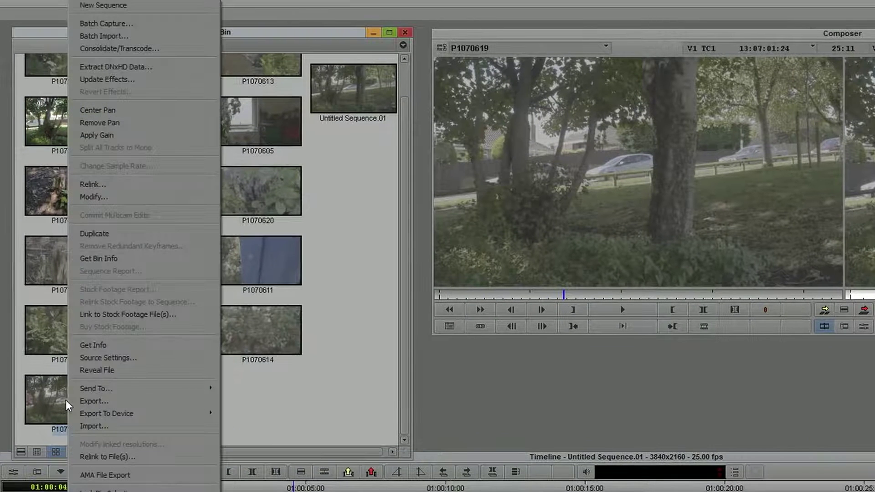
{"action": "left_click", "coordinate": [95, 359]}
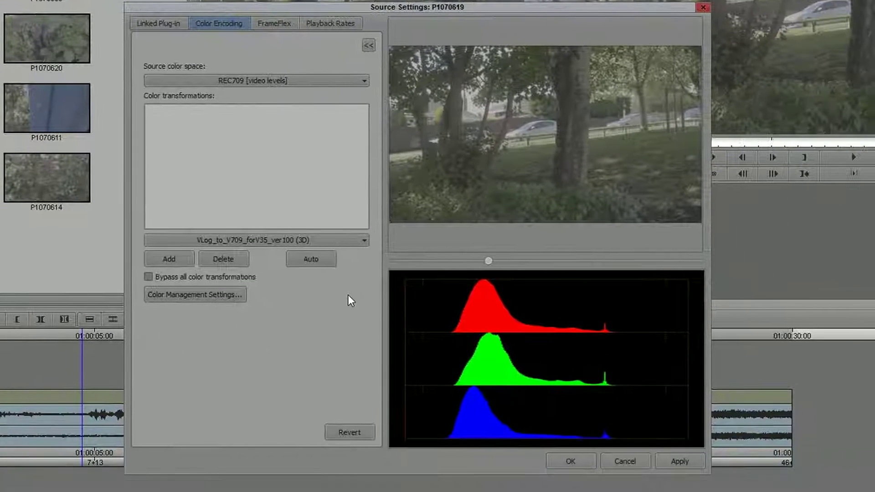
{"action": "left_click", "coordinate": [161, 23]}
{"action": "left_click", "coordinate": [219, 24]}
{"action": "left_click", "coordinate": [279, 23]}
{"action": "left_click", "coordinate": [326, 25]}
{"action": "left_click", "coordinate": [228, 21]}
Add the VLog_to_V709_forV35_ver100 (3D) LUT to the clip's colour transformations
{"action": "left_click", "coordinate": [364, 240]}
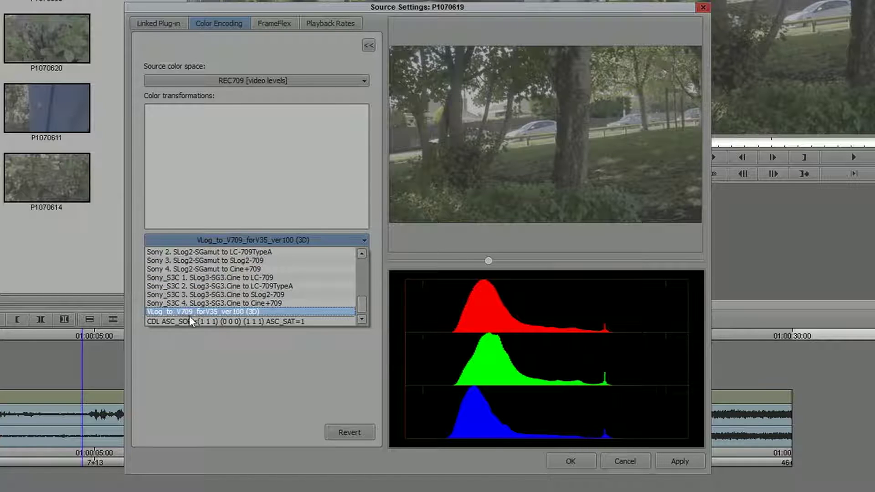
{"action": "left_click", "coordinate": [233, 313]}
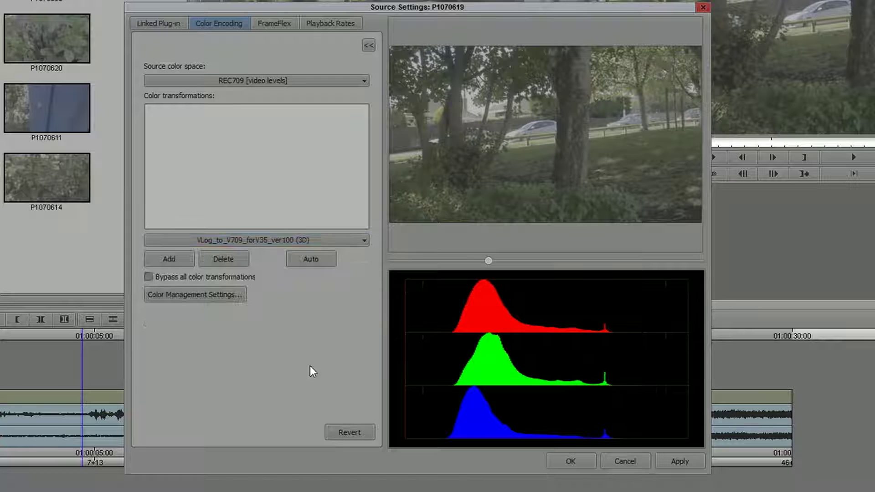
{"action": "left_click", "coordinate": [181, 258]}
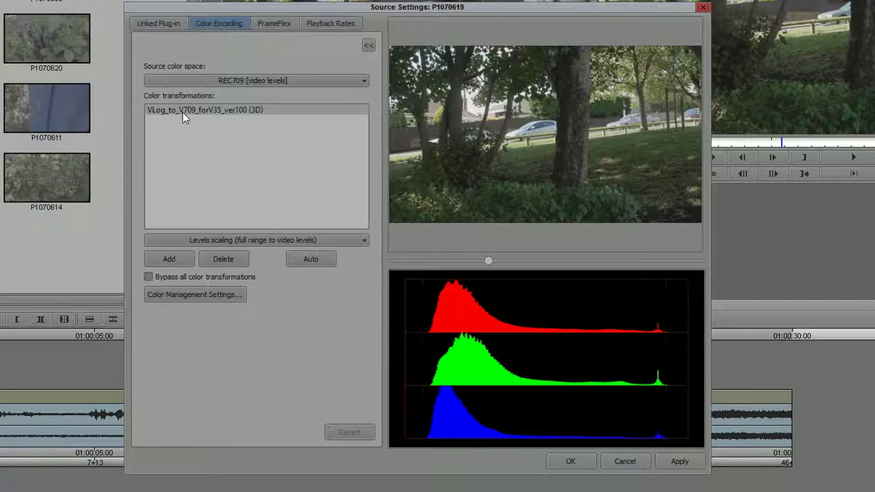
{"action": "left_click", "coordinate": [274, 241]}
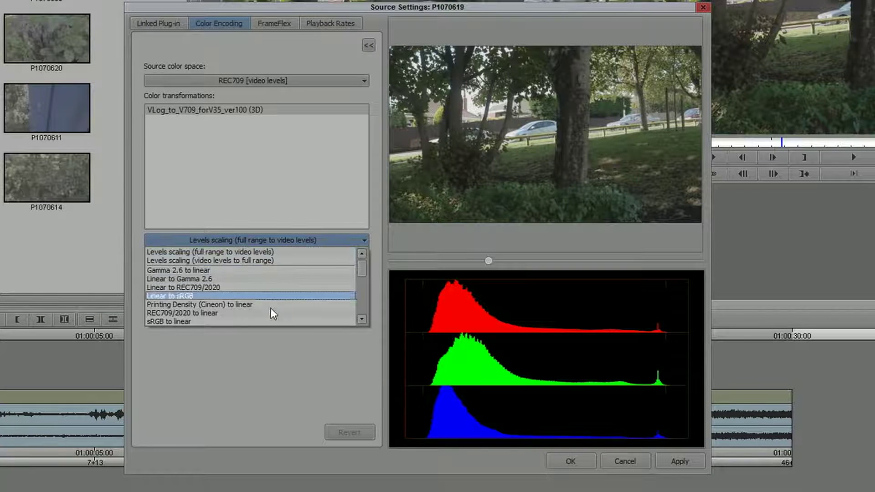
{"action": "left_click_drag", "start_coordinate": [361, 281], "coordinate": [370, 311]}
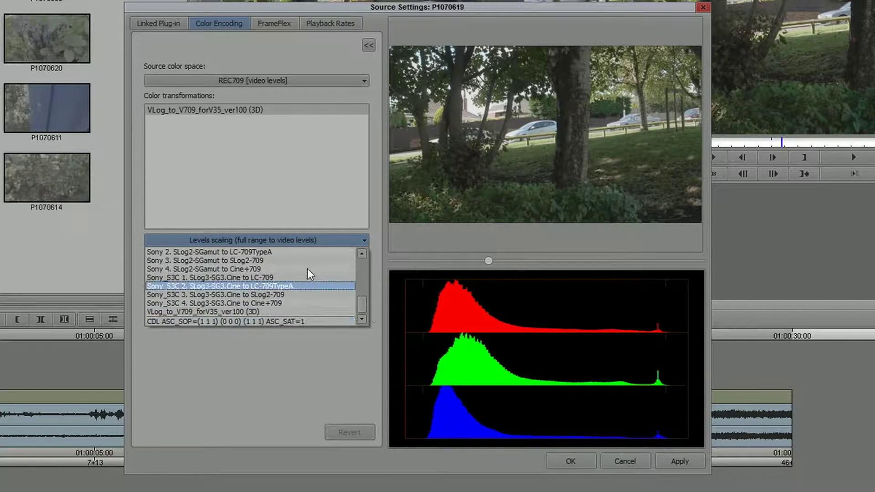
{"action": "left_click", "coordinate": [282, 184]}
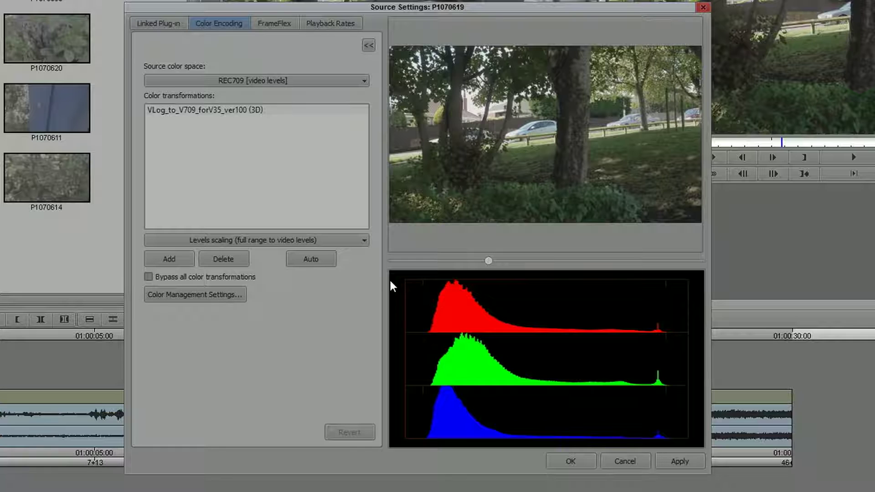
Install VLog_to_V709_forV35_ver100.cube as a shared LUT via Color Management Settings
{"action": "left_click", "coordinate": [218, 295]}
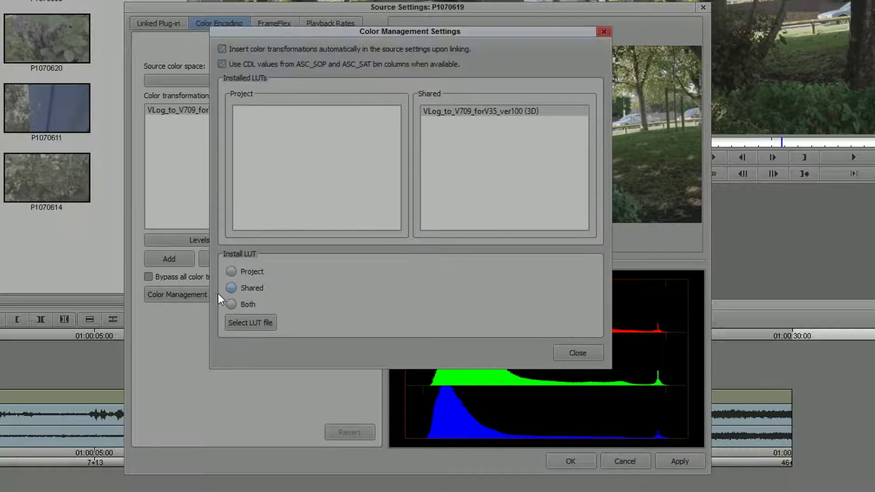
{"action": "left_click", "coordinate": [250, 322]}
{"action": "left_click", "coordinate": [258, 325]}
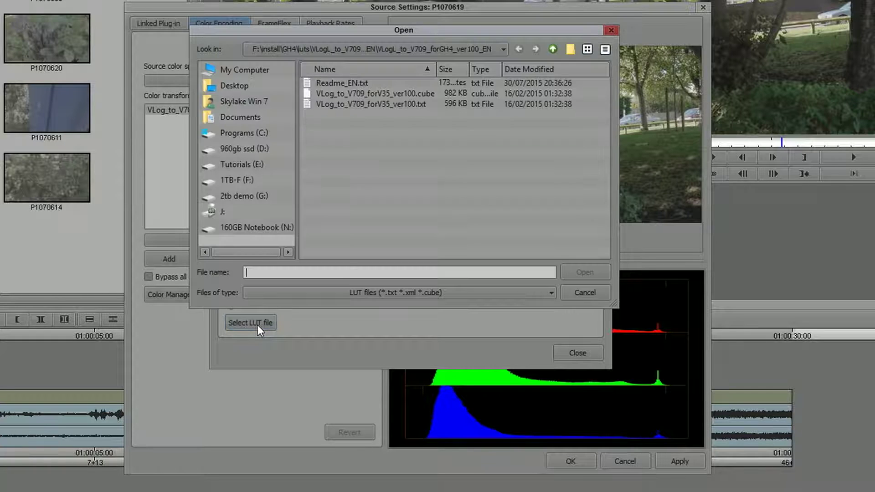
{"action": "left_click", "coordinate": [372, 93]}
{"action": "left_click", "coordinate": [569, 270]}
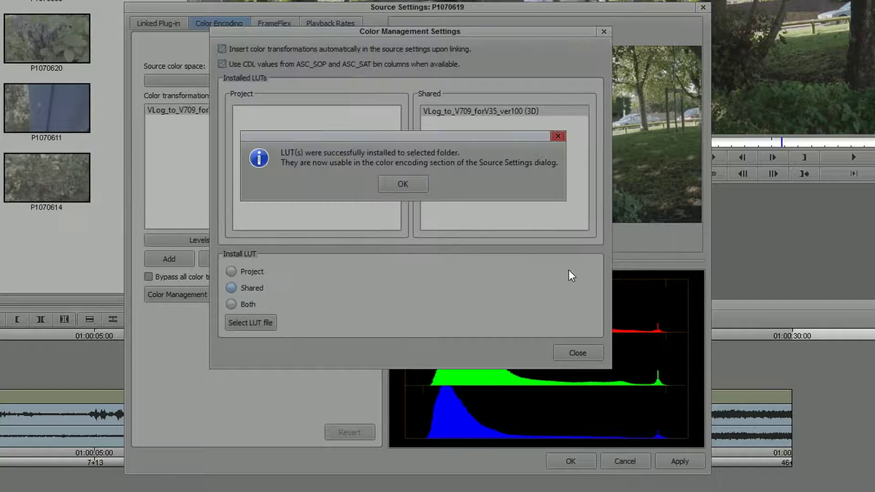
{"action": "left_click", "coordinate": [399, 185]}
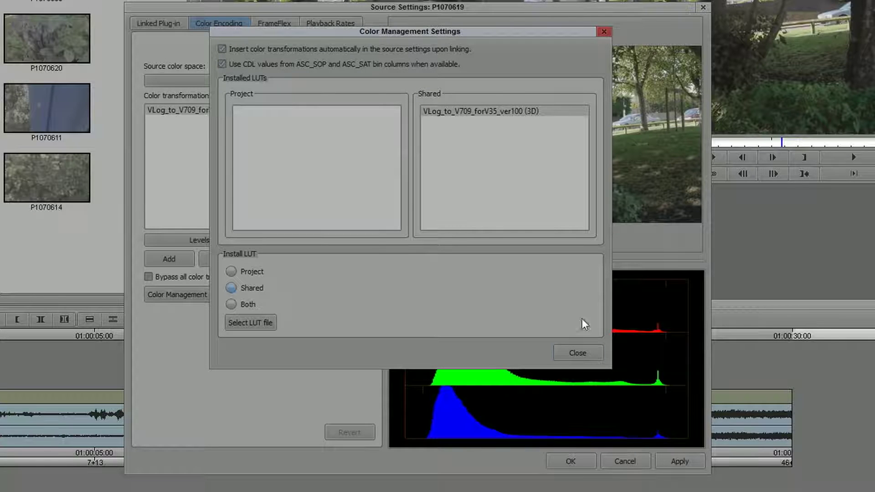
{"action": "left_click", "coordinate": [577, 354]}
Recheck the transformation list and Color Management Settings without changing anything
{"action": "left_click", "coordinate": [315, 239]}
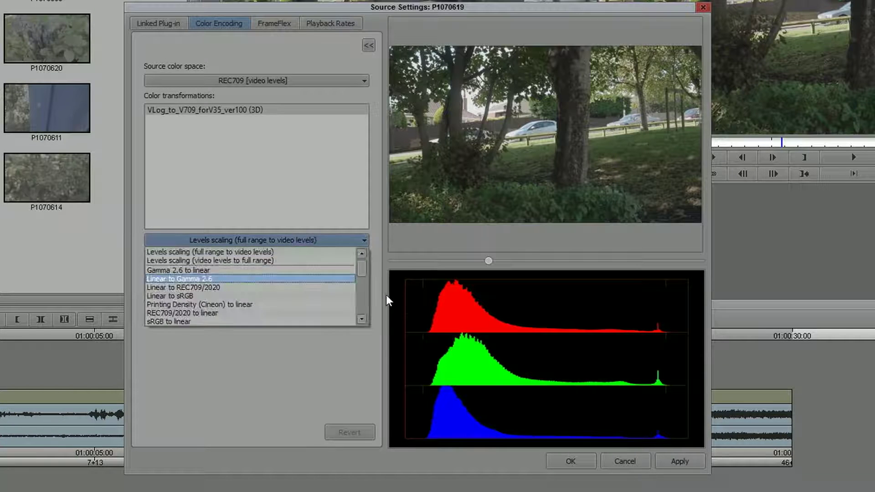
{"action": "mouse_move", "coordinate": [366, 264]}
{"action": "left_mouse_down"}
{"action": "mouse_move", "coordinate": [363, 296]}
{"action": "mouse_move", "coordinate": [299, 380]}
{"action": "left_mouse_up"}
{"action": "left_click", "coordinate": [300, 380]}
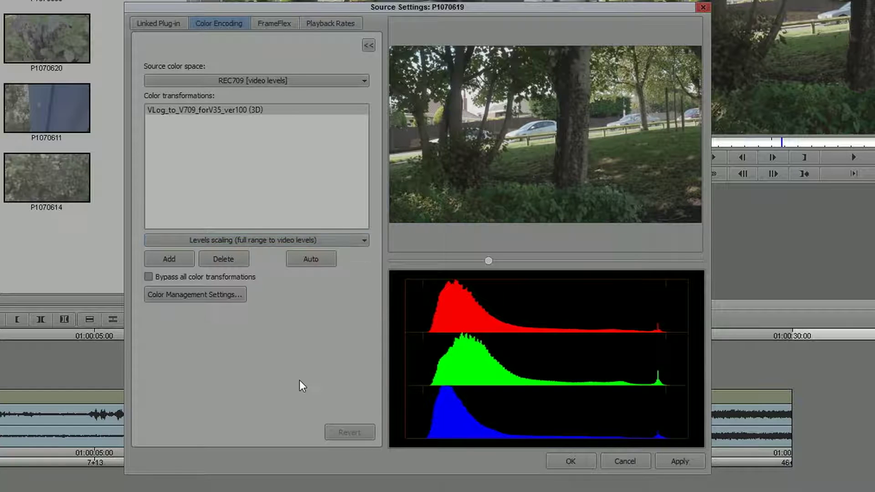
{"action": "left_click", "coordinate": [174, 293]}
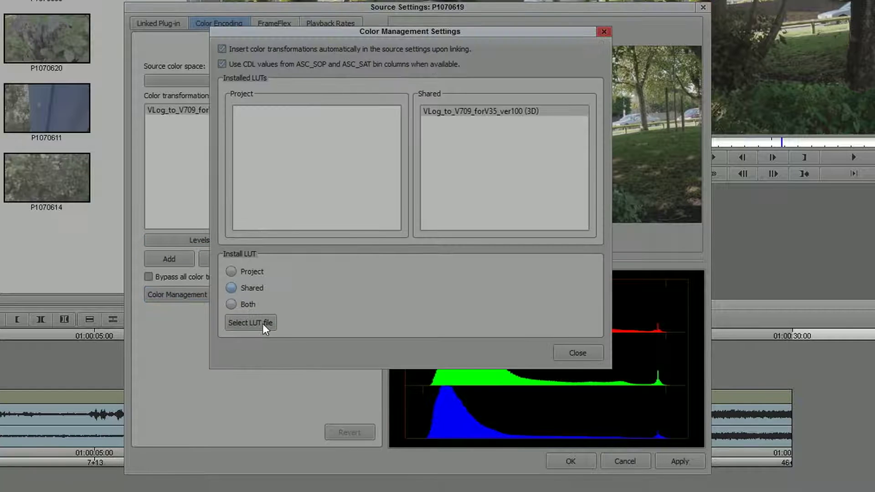
{"action": "left_click", "coordinate": [264, 325]}
{"action": "left_click", "coordinate": [585, 290]}
{"action": "left_click", "coordinate": [576, 354]}
Replace the existing transformation with the installed VLog_to_V709_forV35_ver100 (3D) LUT
{"action": "key", "text": "Delete"}
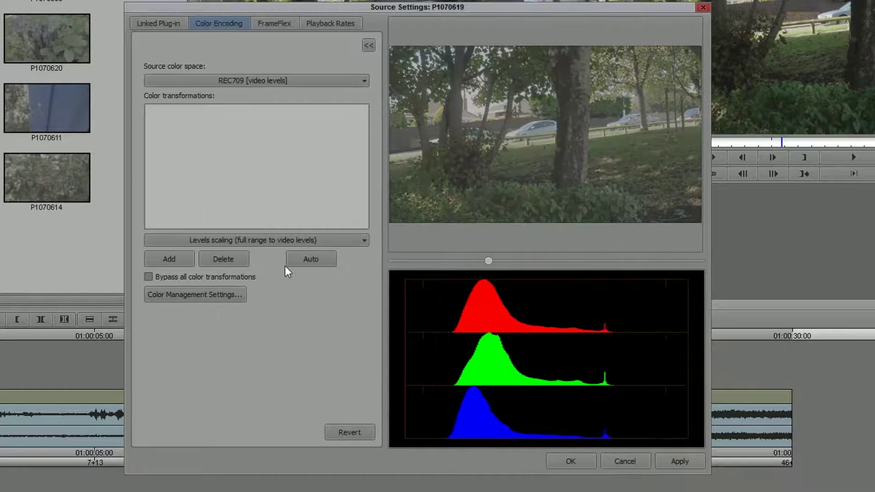
{"action": "left_click", "coordinate": [226, 242]}
{"action": "left_click_drag", "start_coordinate": [362, 260], "coordinate": [364, 302]}
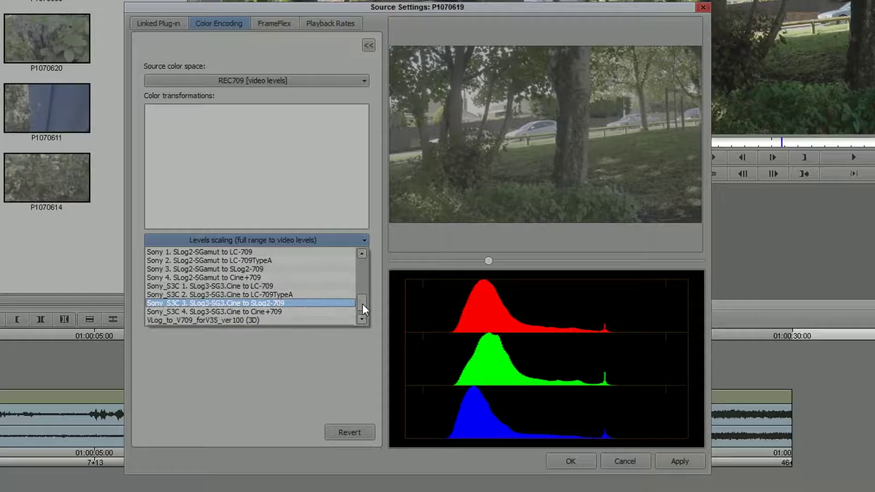
{"action": "left_click", "coordinate": [236, 312]}
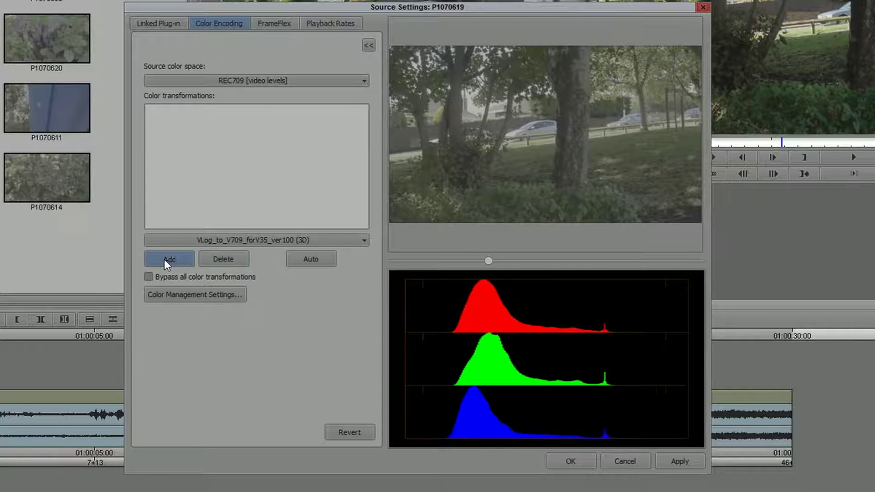
{"action": "left_click", "coordinate": [164, 259]}
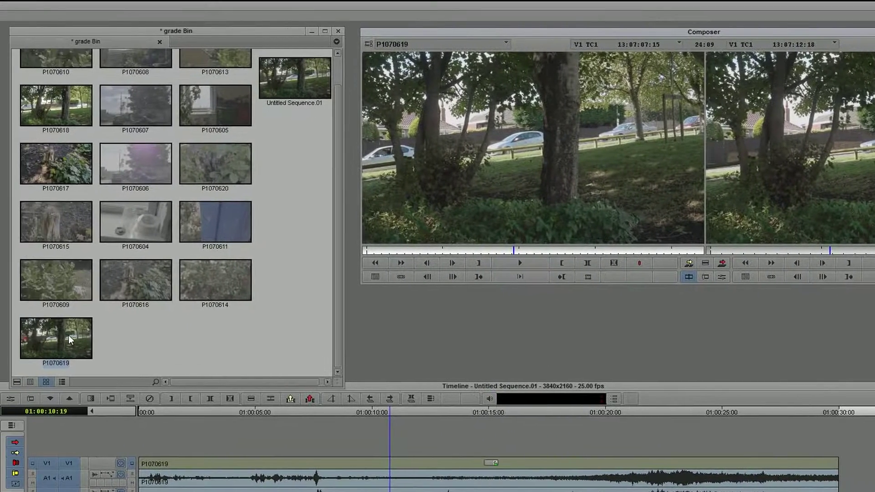
{"action": "right_click", "coordinate": [68, 335]}
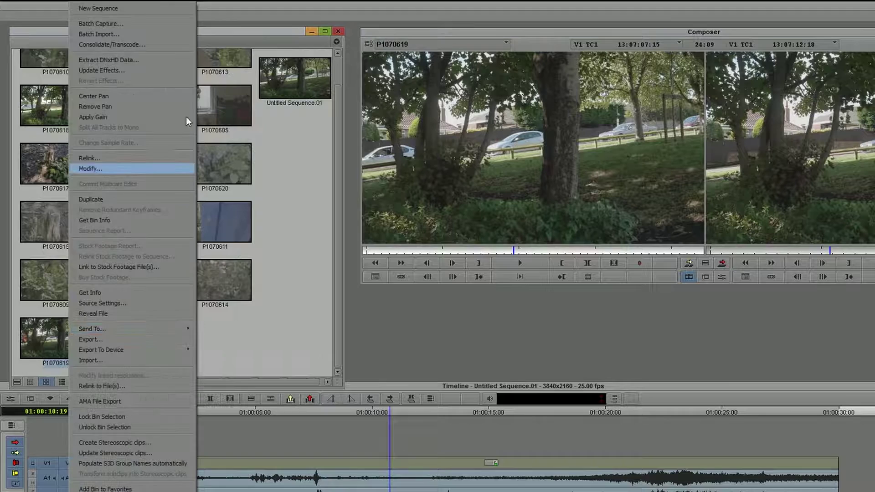
{"action": "left_click", "coordinate": [112, 44]}
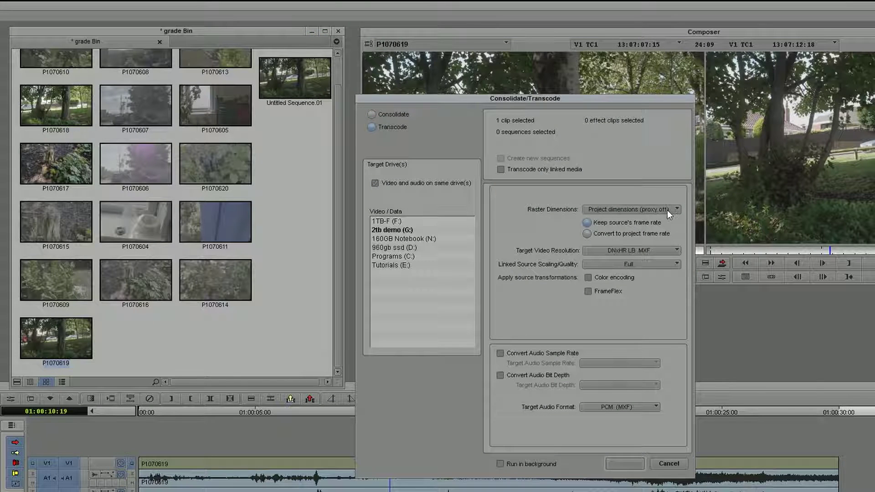
{"action": "left_click", "coordinate": [656, 252]}
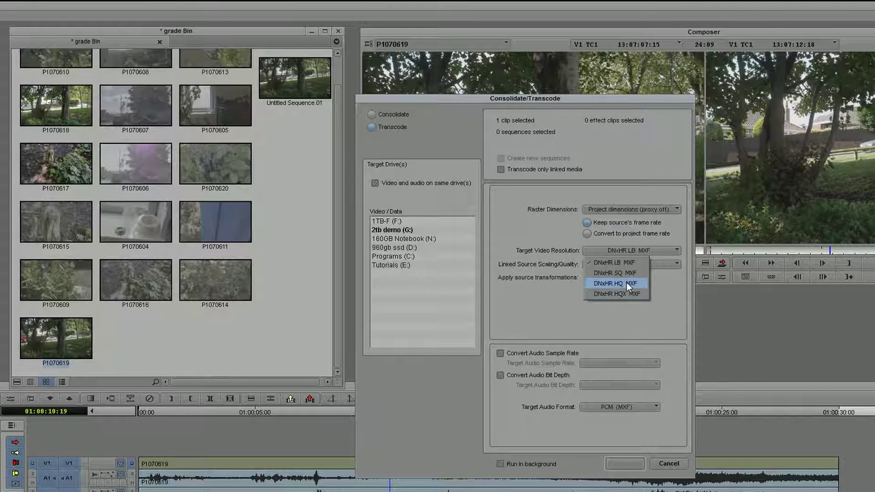
{"action": "left_click", "coordinate": [657, 285]}
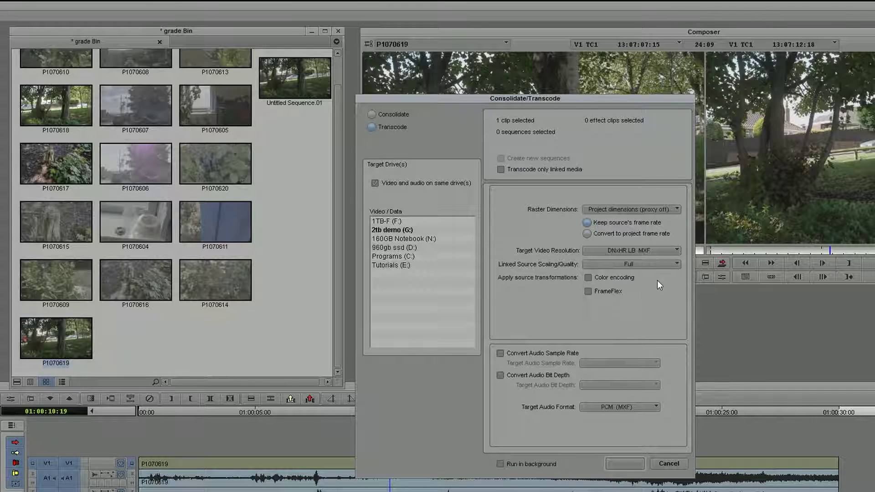
{"action": "left_click", "coordinate": [679, 464]}
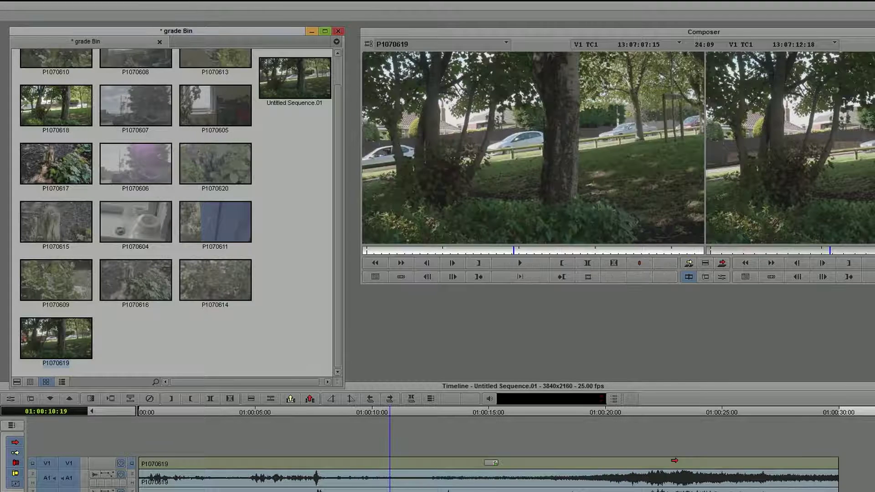
Overwrite P1070615 into Untitled Sequence.01 after P1070619, then enter Color Correction with Shift+F8
{"action": "left_click", "coordinate": [132, 63]}
{"action": "double_click", "coordinate": [129, 58]}
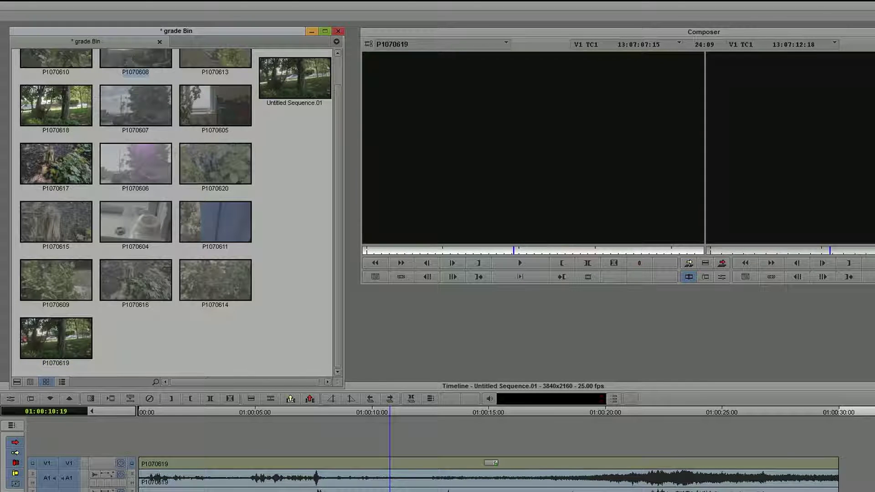
{"action": "double_click", "coordinate": [56, 221]}
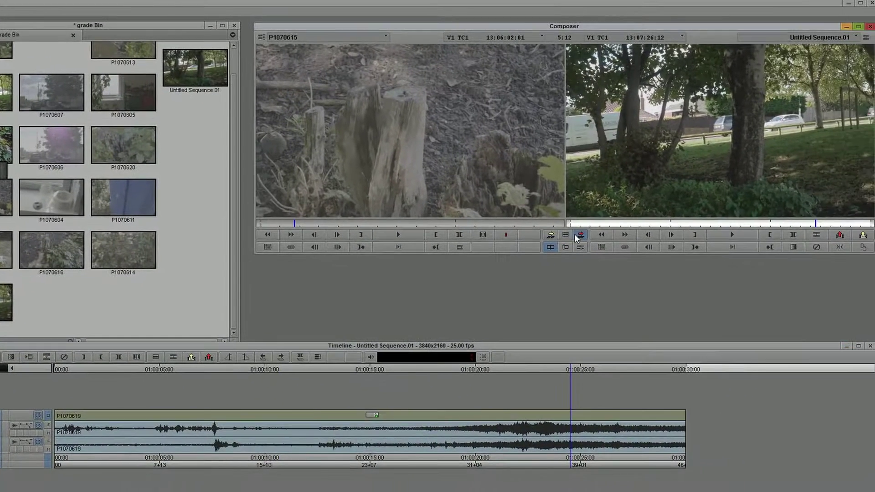
{"action": "left_click", "coordinate": [674, 254]}
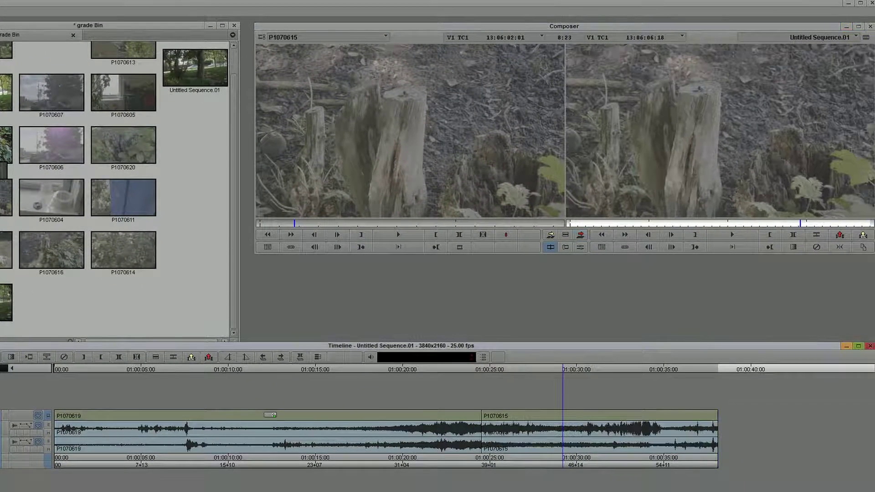
{"action": "key", "text": "shift+F8"}
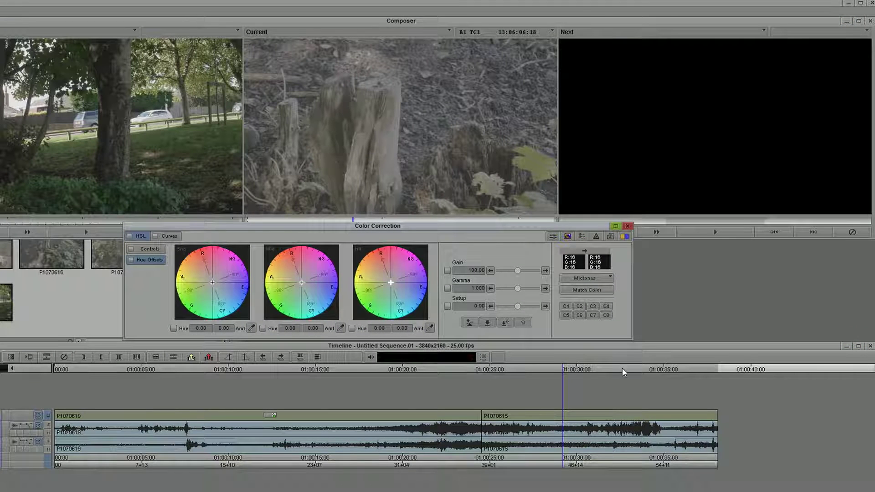
Apply Auto Contrast, Auto Balance and a raised blue-curve point to the stump shot
{"action": "left_click", "coordinate": [164, 237]}
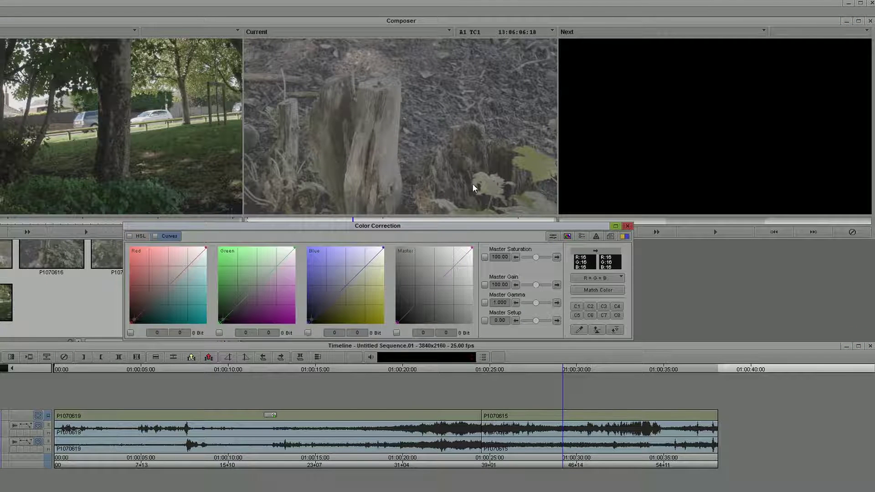
{"action": "left_click", "coordinate": [616, 331]}
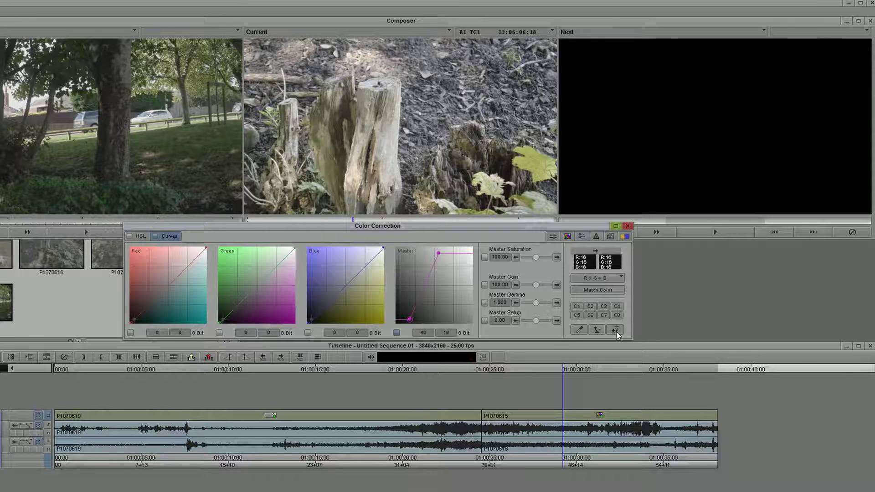
{"action": "mouse_move", "coordinate": [537, 368]}
{"action": "left_mouse_down"}
{"action": "mouse_move", "coordinate": [602, 370]}
{"action": "mouse_move", "coordinate": [570, 374]}
{"action": "left_mouse_up"}
{"action": "left_click", "coordinate": [595, 330]}
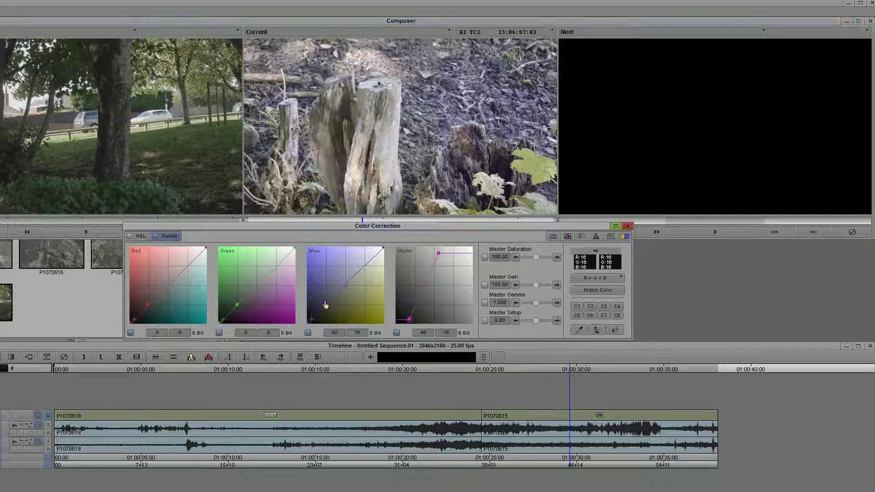
{"action": "left_click", "coordinate": [355, 274]}
Auto-contrast the P1070619 tree shot and add two darkening master-curve points
{"action": "left_click", "coordinate": [385, 369]}
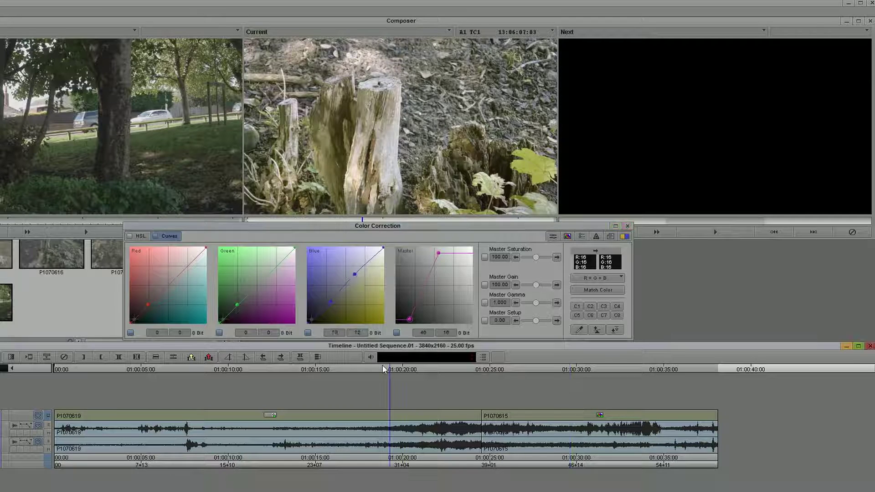
{"action": "left_click", "coordinate": [614, 330]}
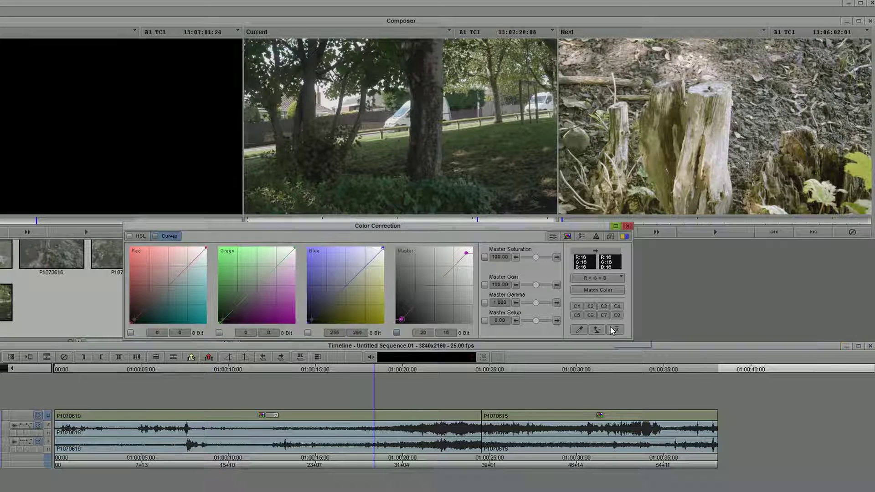
{"action": "left_click", "coordinate": [427, 292]}
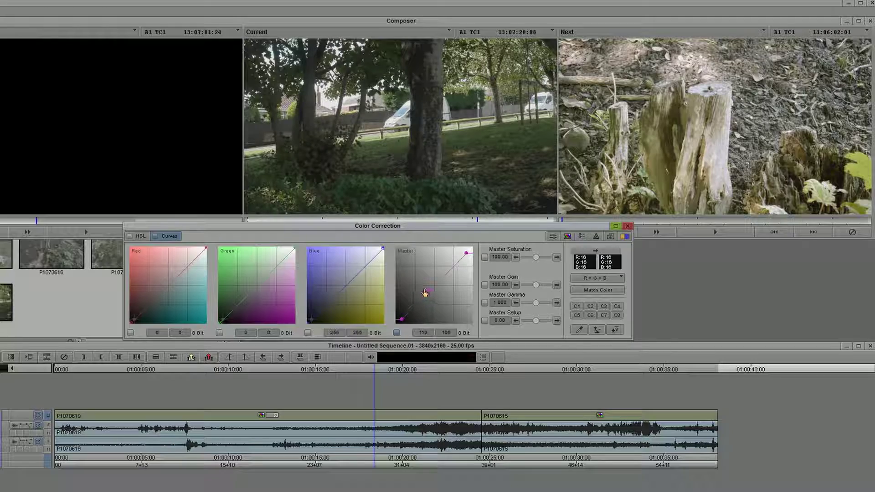
{"action": "left_click", "coordinate": [410, 311]}
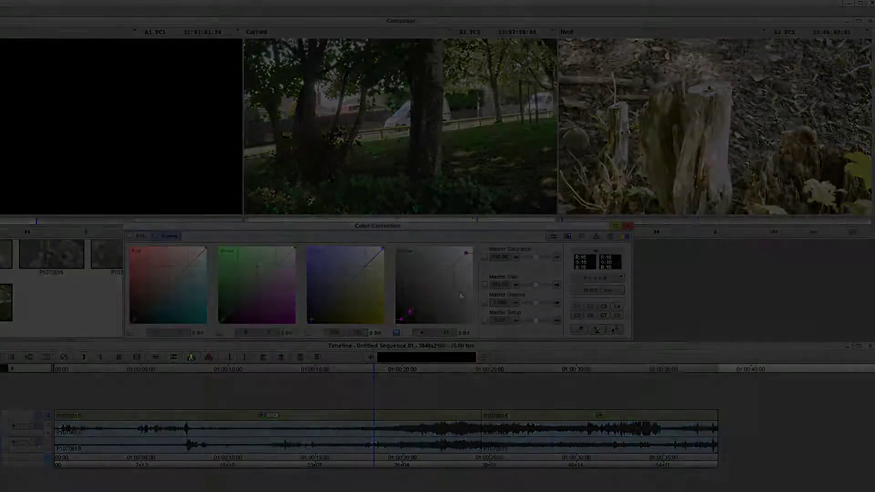